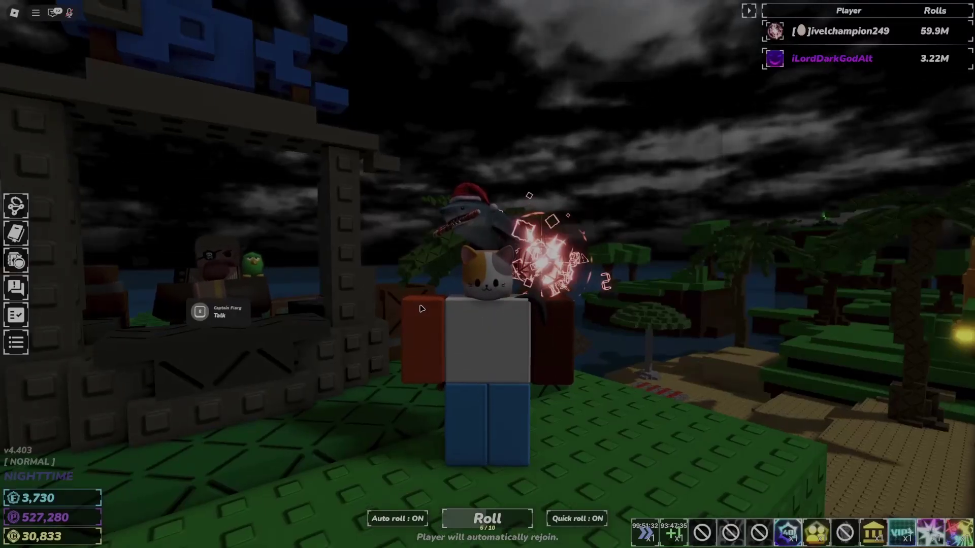
scroll(420, 308, "up", 5)
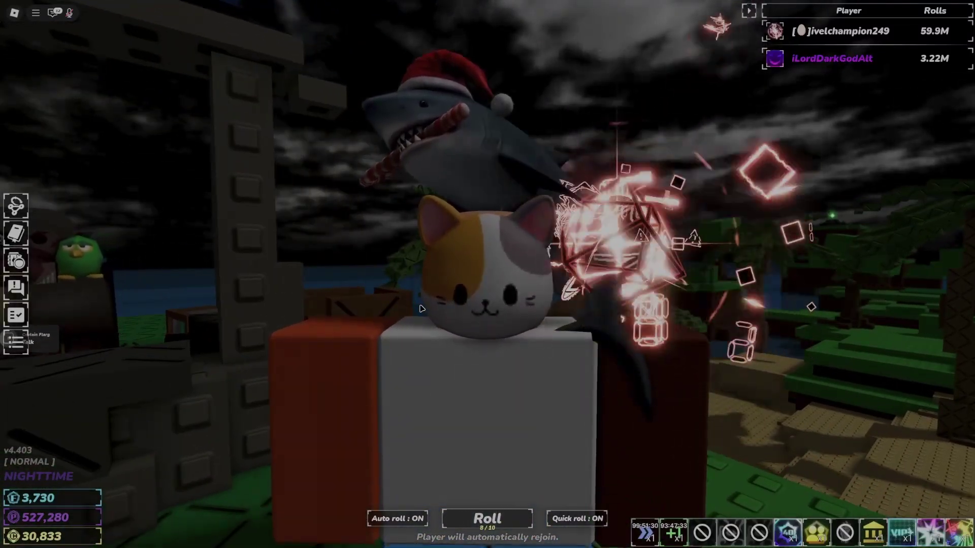
scroll(421, 308, "down", 4)
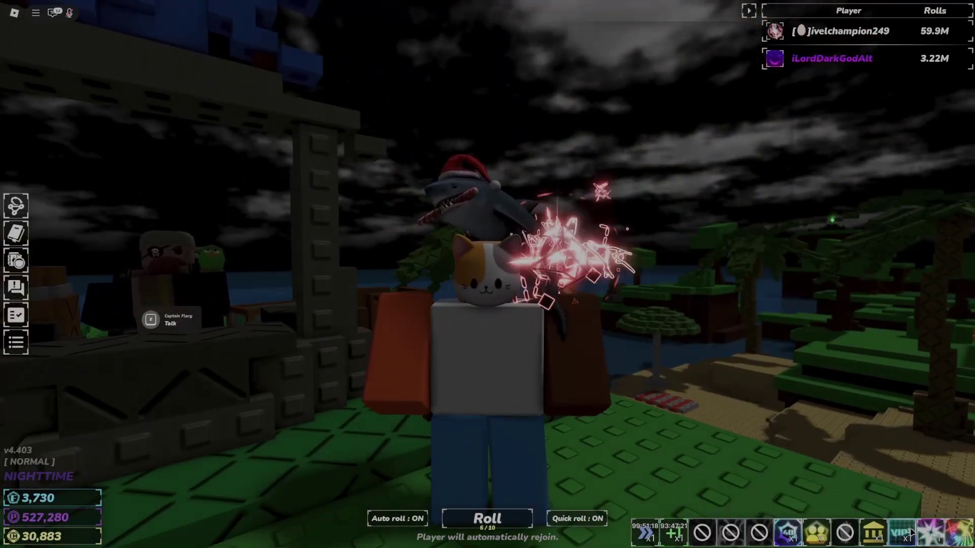
mouse_move(899, 530)
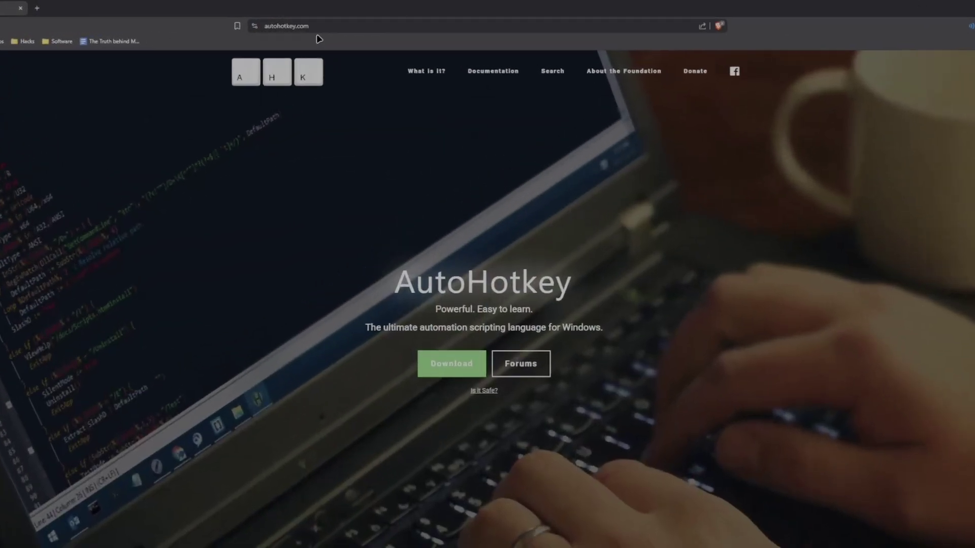
Download the deprecated AutoHotkey v1.1 installer from autohotkey.com and save it to the Downloads folder
left_click_drag(337, 24, 313, 25)
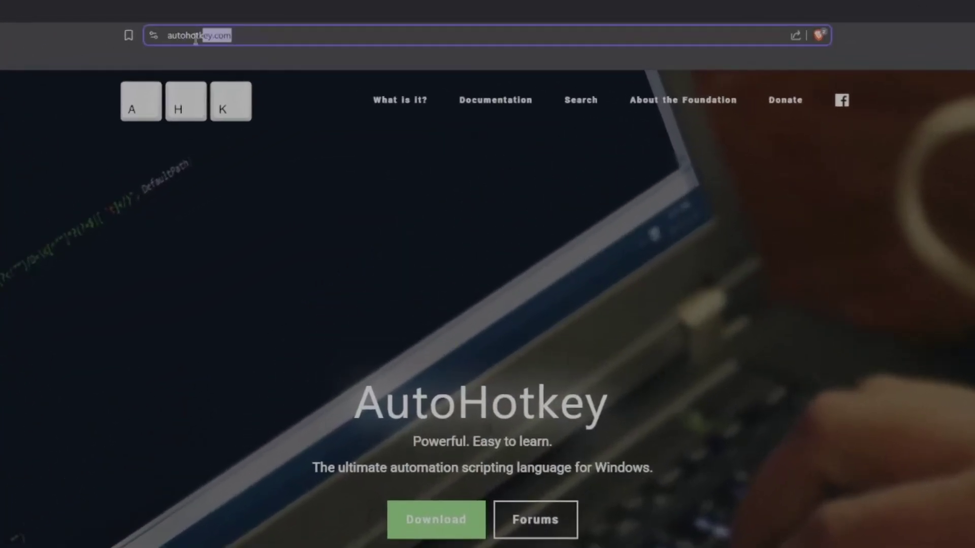
left_click(156, 193)
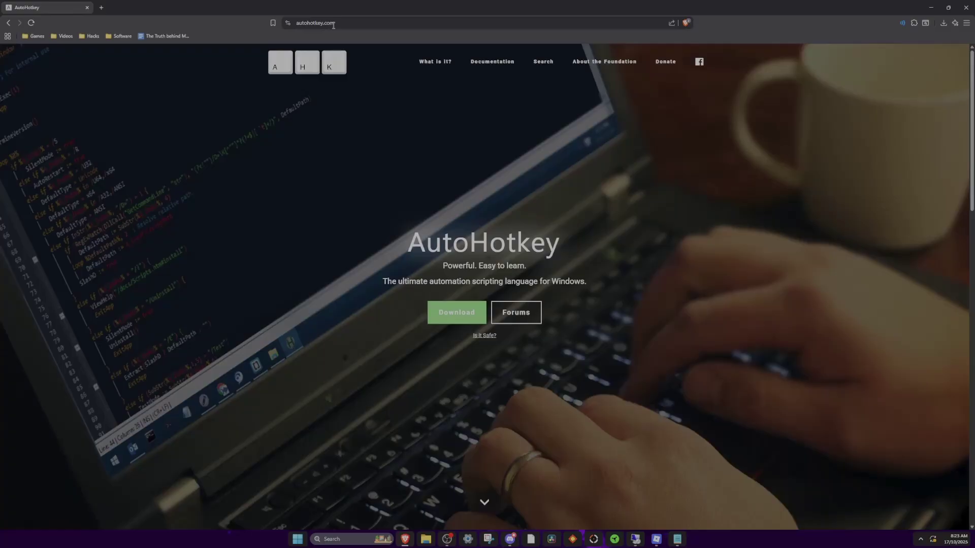
left_click_drag(333, 25, 293, 24)
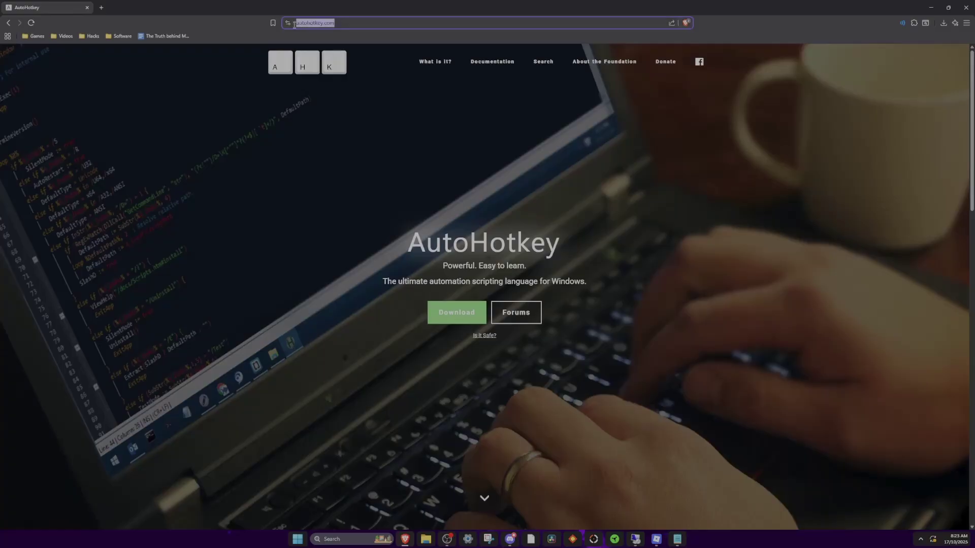
left_click(291, 109)
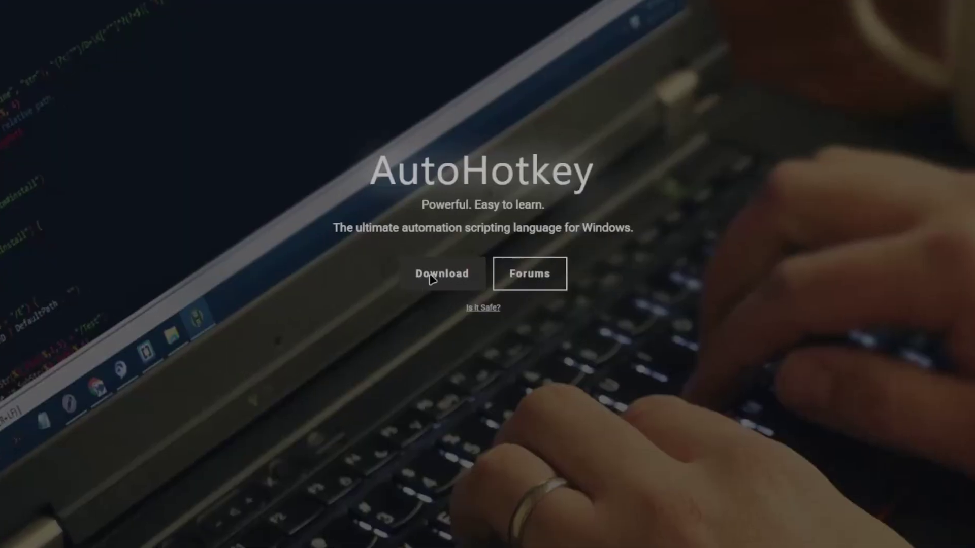
left_click(454, 313)
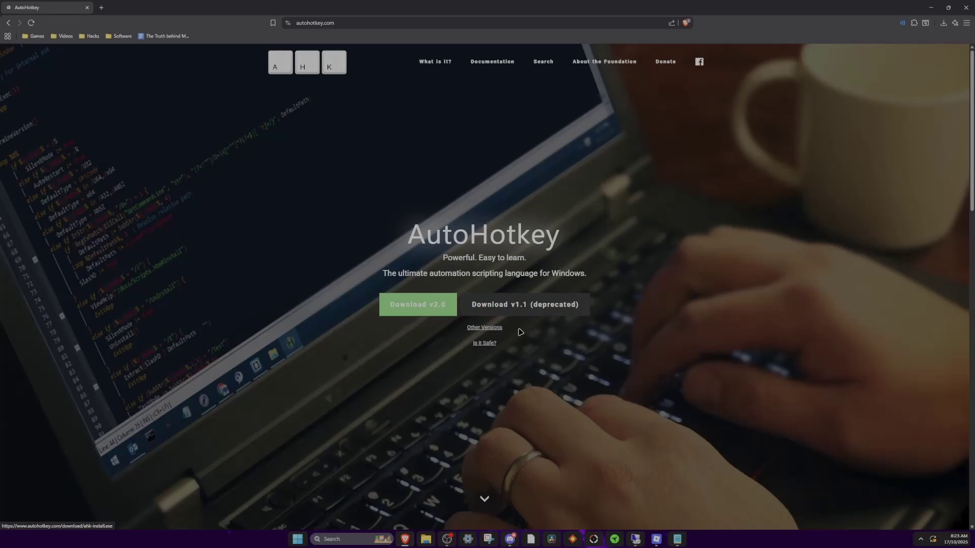
left_click(538, 290)
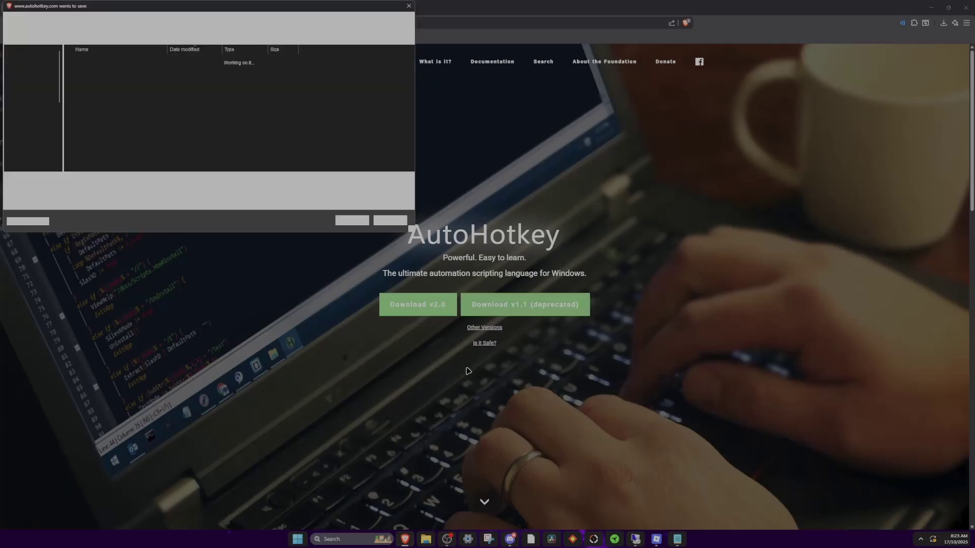
left_click(351, 222)
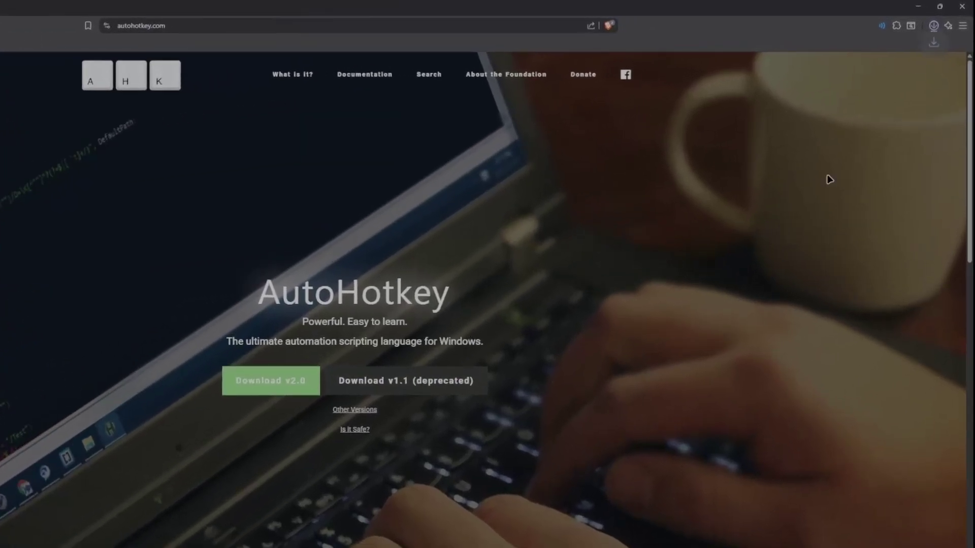
Run AutoHotkey_1.1.37.02_setup.exe from the Downloads folder and close the setup window
left_click(885, 48)
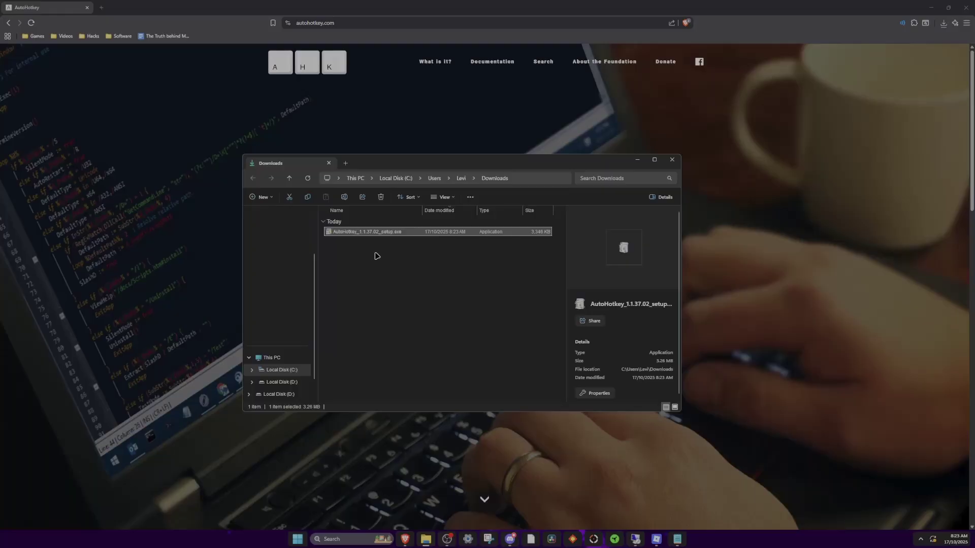
left_click(364, 255)
double_click(344, 231)
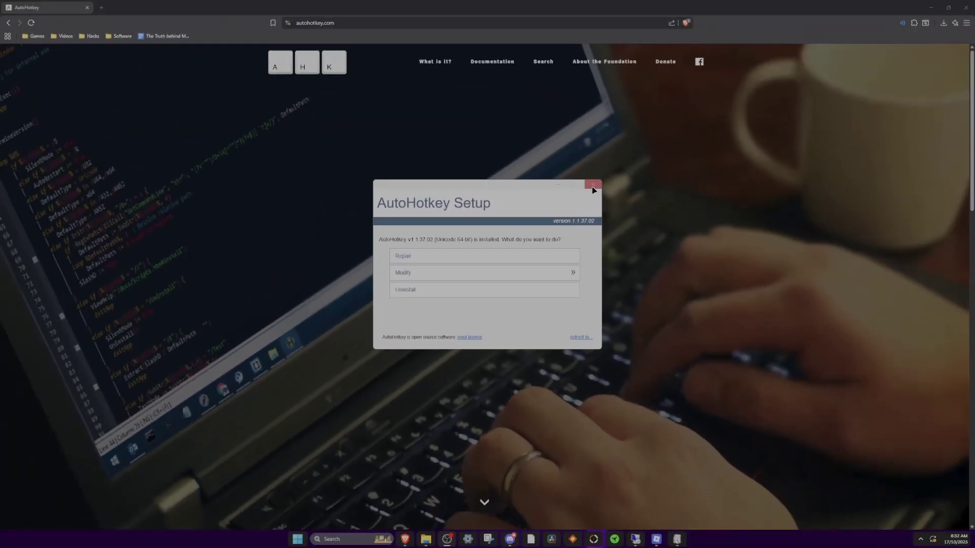
left_click(592, 185)
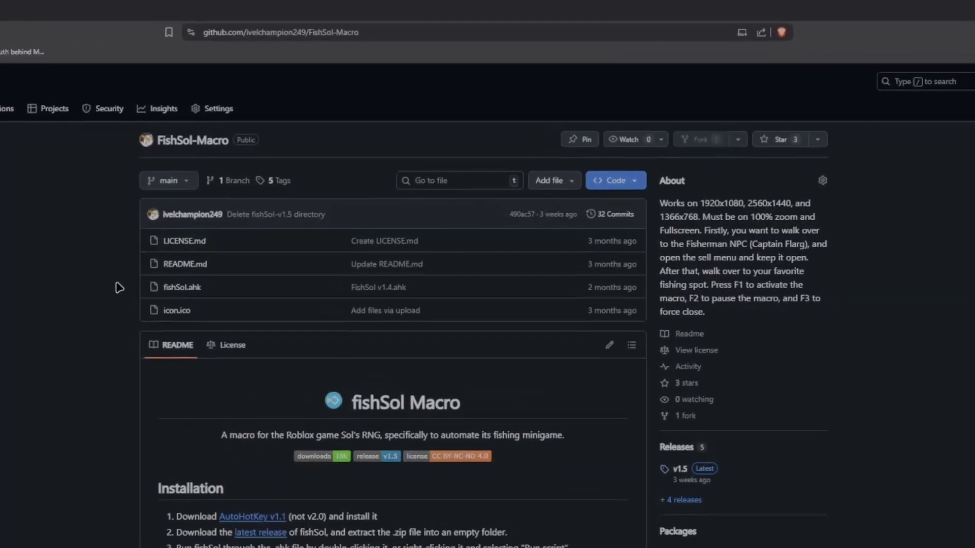
Open the v1.5 release of the FishSol-Macro GitHub repository and download fishSol-v1.5.zip
left_click(355, 33)
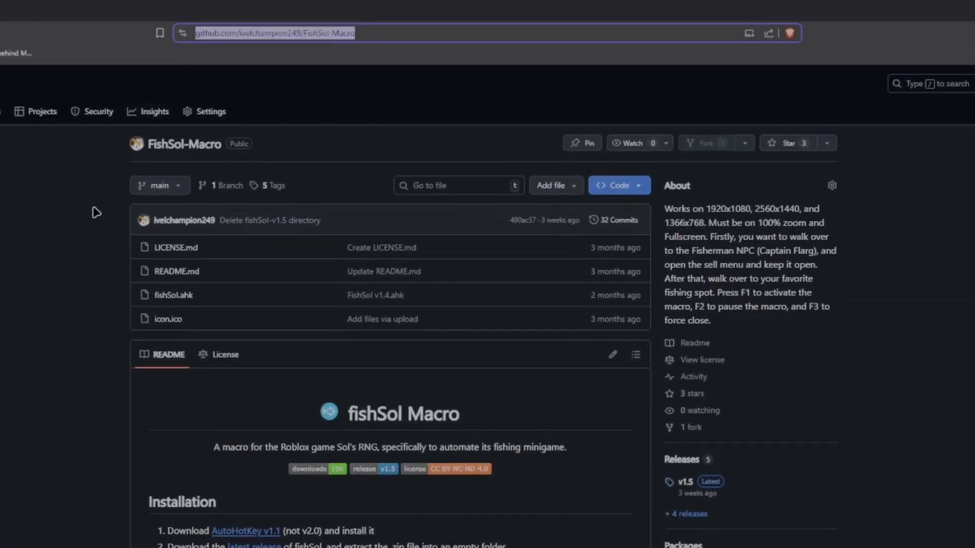
left_click(59, 212)
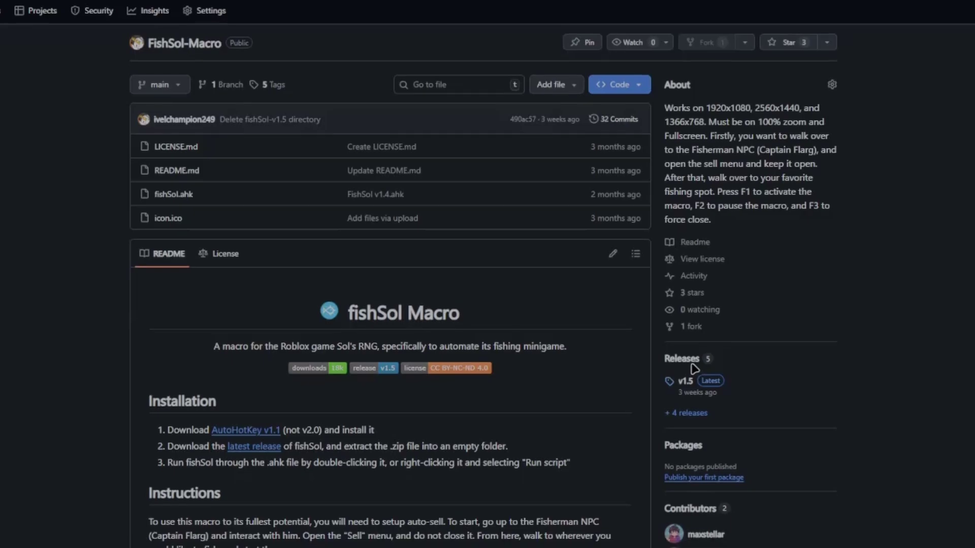
left_click(697, 398)
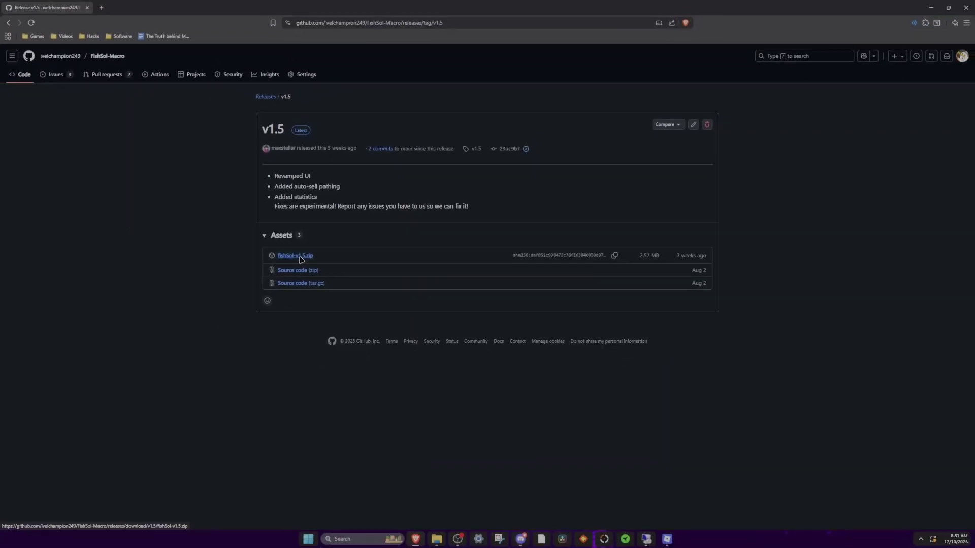
left_click(303, 262)
left_click(350, 221)
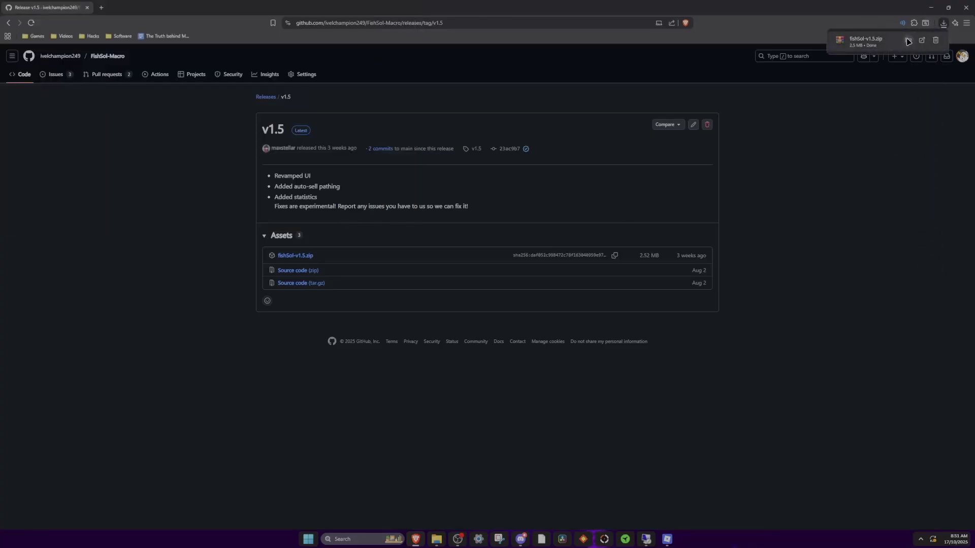
Extract fishSol-v1.5.zip into a fishSol-v1.5 folder inside Downloads
left_click(908, 41)
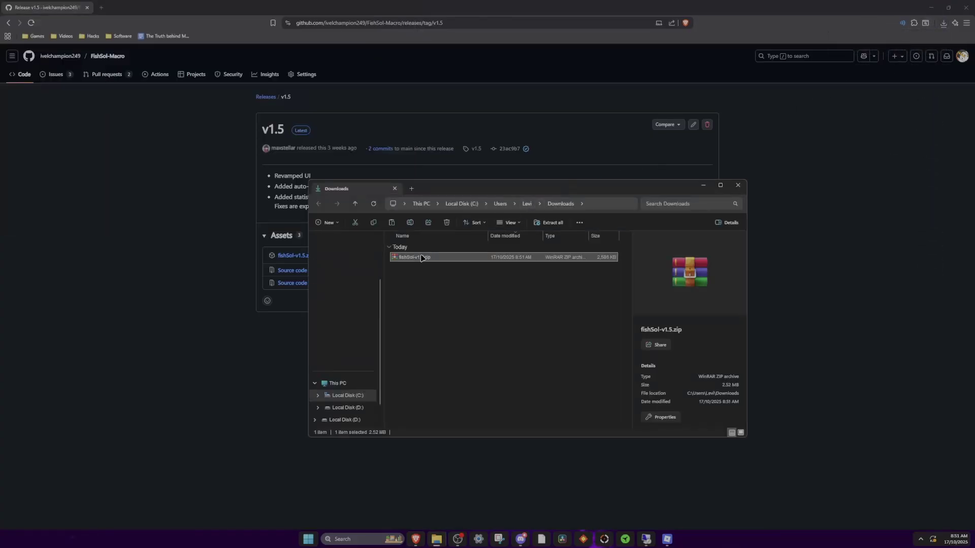
right_click(421, 258)
left_click(468, 337)
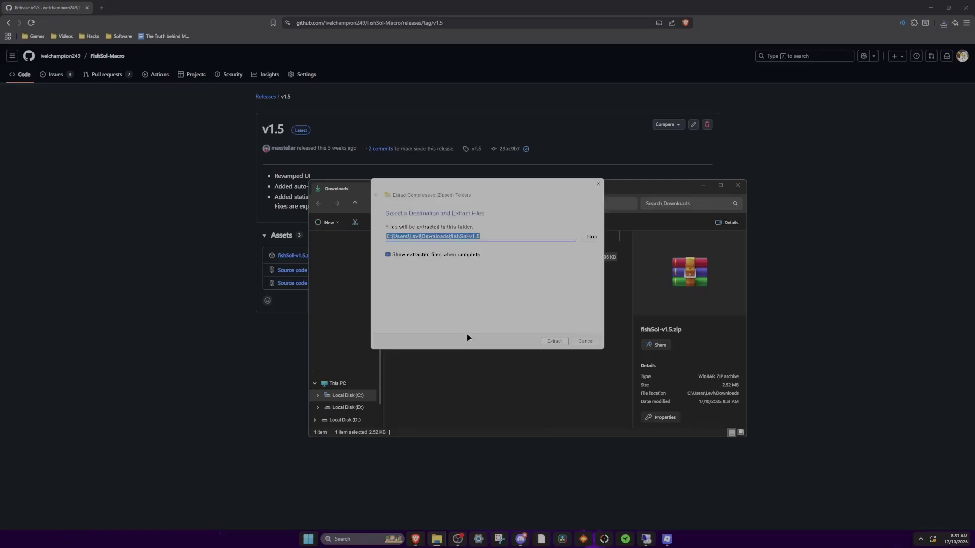
left_click(553, 342)
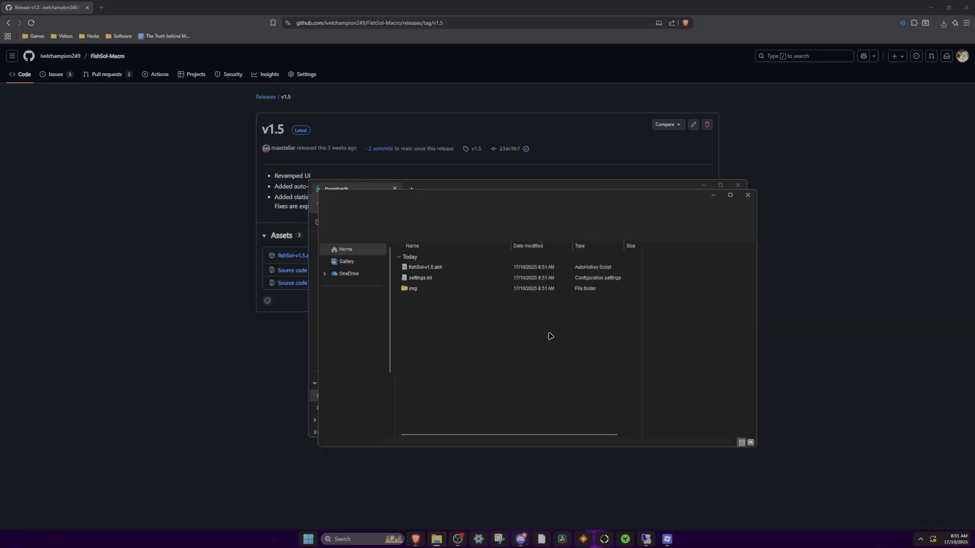
Replace the contents of the fishSol-v1.5 folder with settings.ini, FishSol-1.6.ahk and the img folder, and run FishSol-1.6.ahk
left_click_drag(435, 299, 431, 269)
key("Delete")
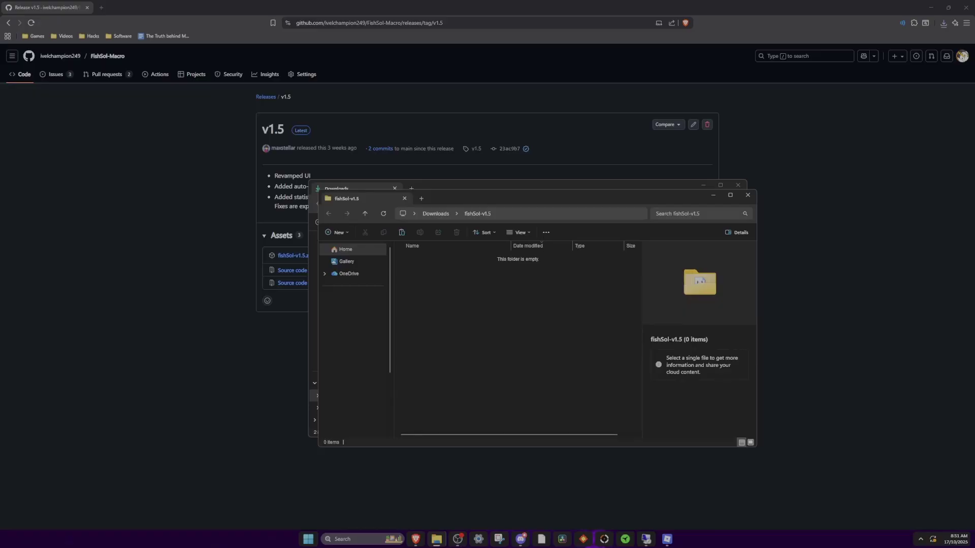
left_click_drag(0, 291, 434, 297)
left_click(438, 276)
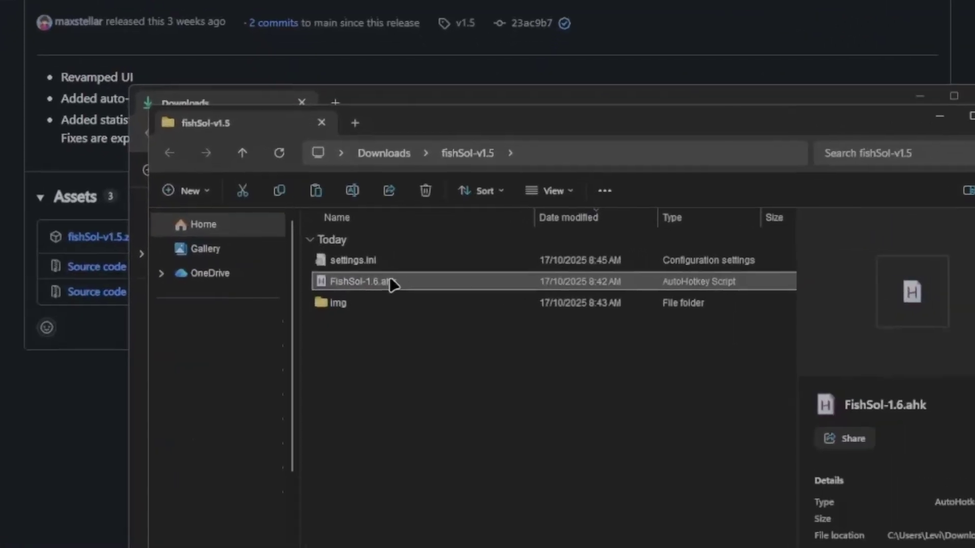
double_click(392, 282)
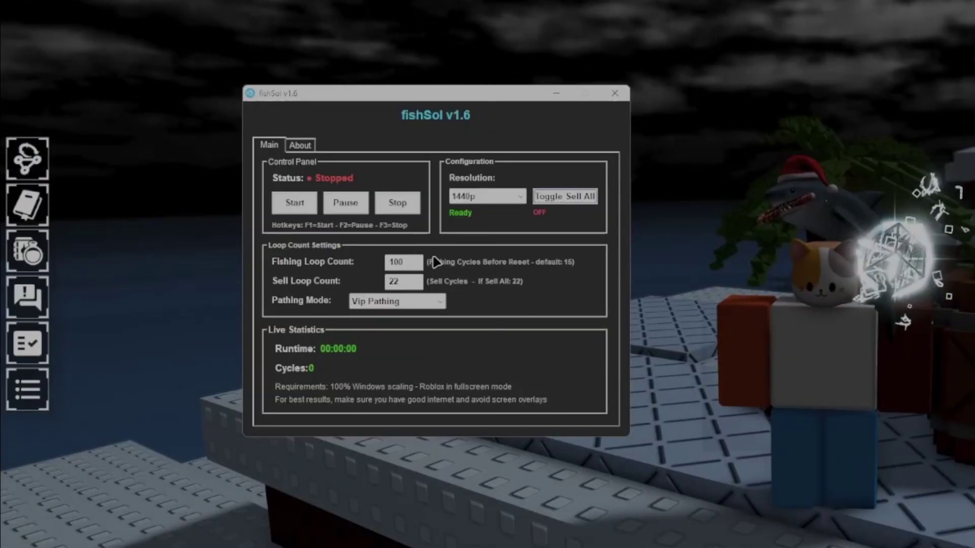
Set the macro's Fishing Loop Count to 50
double_click(399, 262)
type("30")
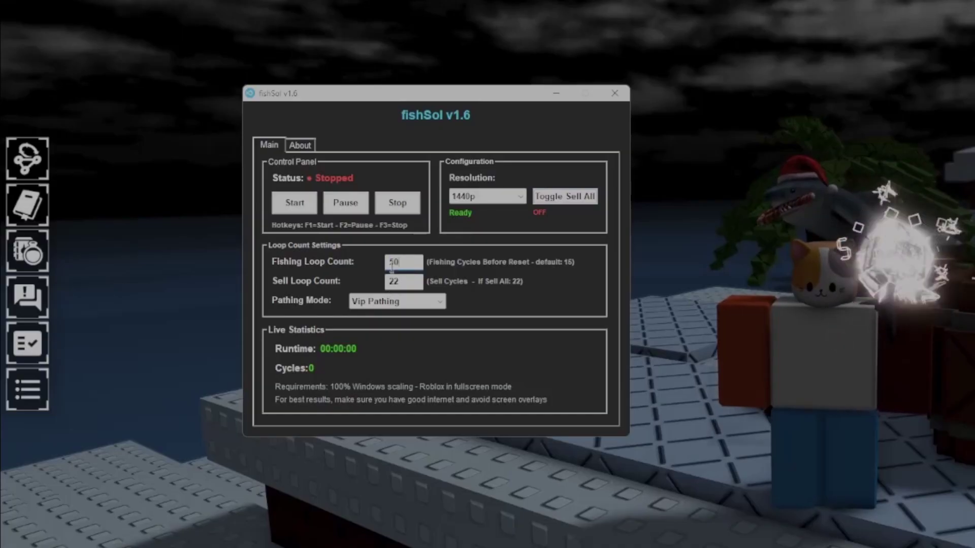
Switch to the Roblox game and walk the character around the barrels beside Captain Flarg's stall
left_click(826, 259)
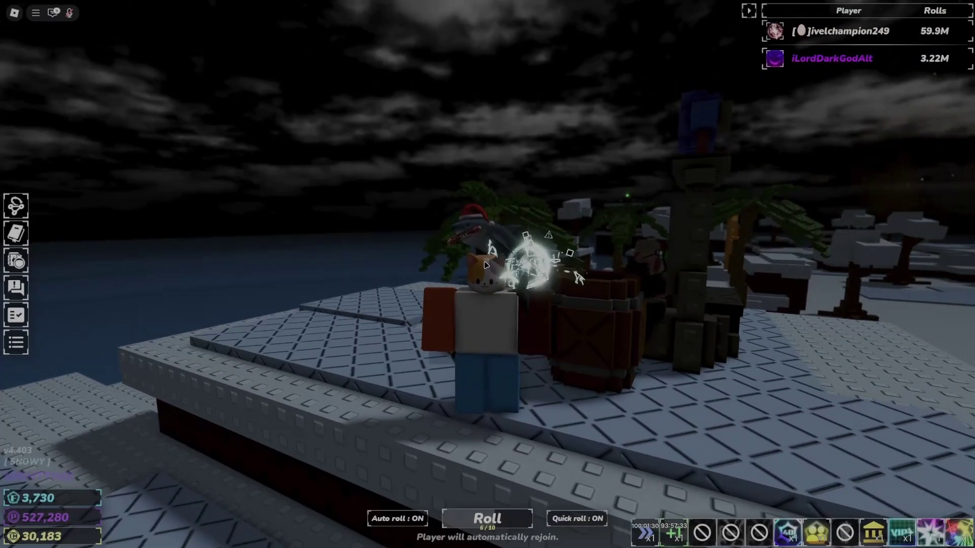
key("w")
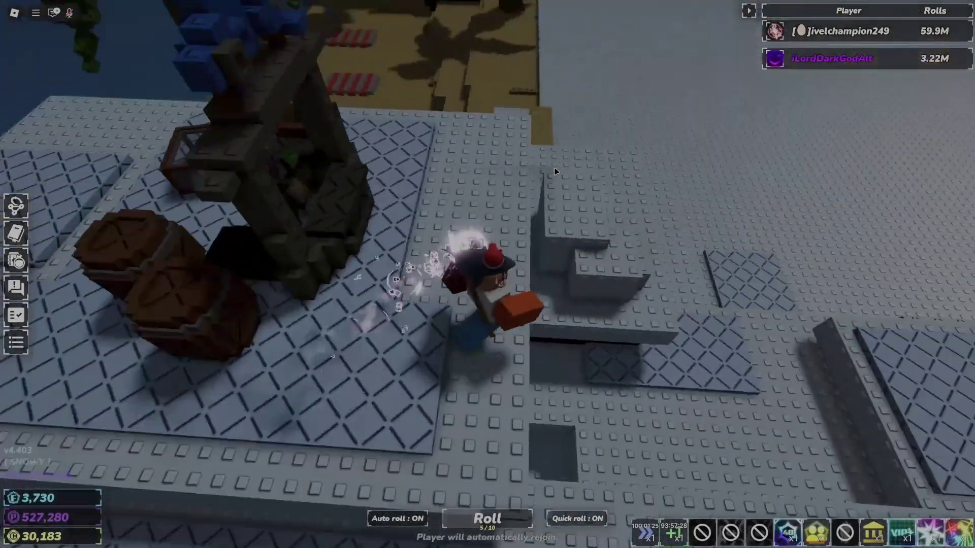
key("w")
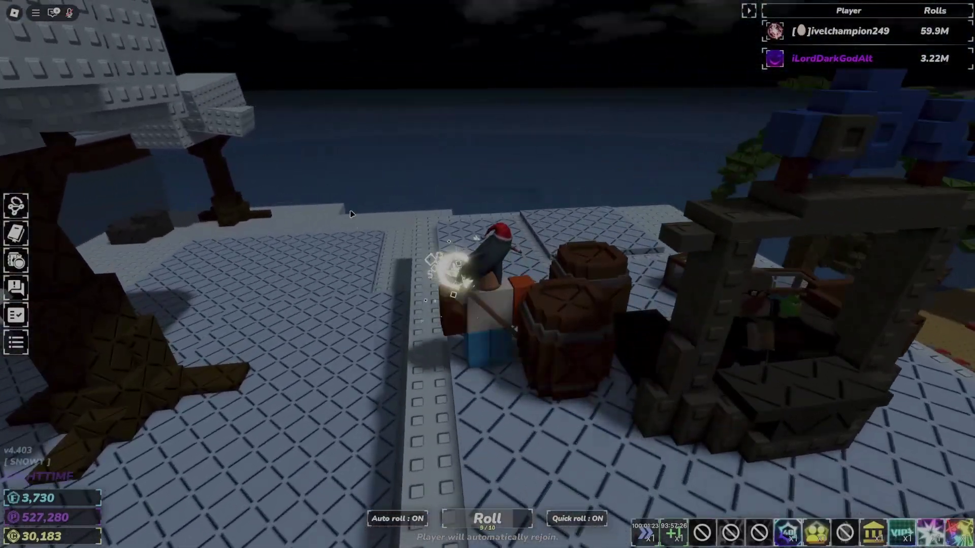
Switch back to fishSol v1.6, turn Sell All on and set the Pathing Mode to Non Vip Pathing
key("alt+Tab")
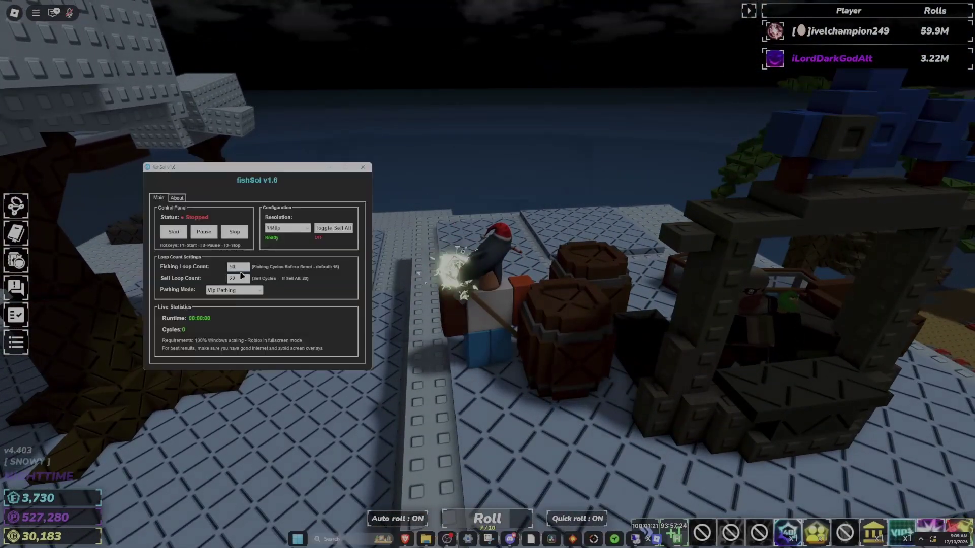
double_click(238, 267)
left_click(243, 268)
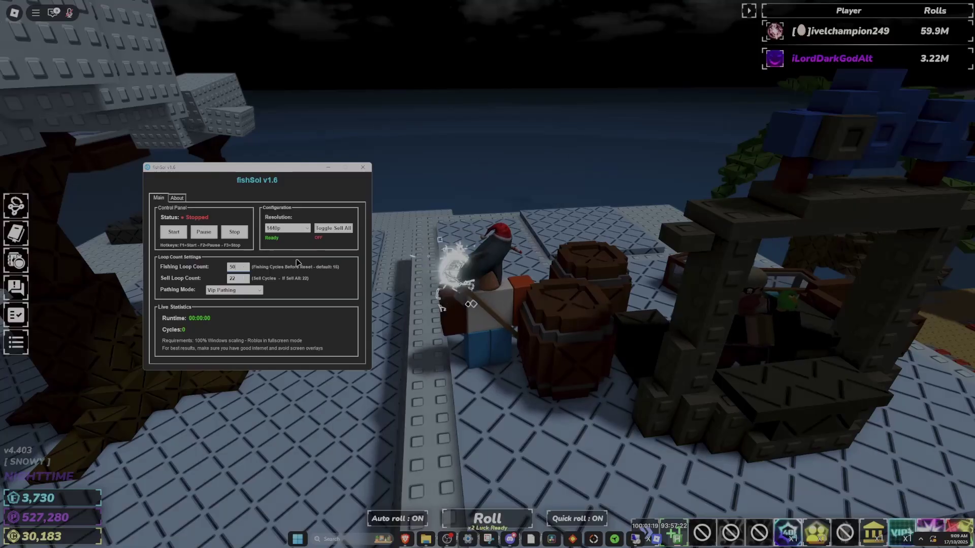
left_click(334, 229)
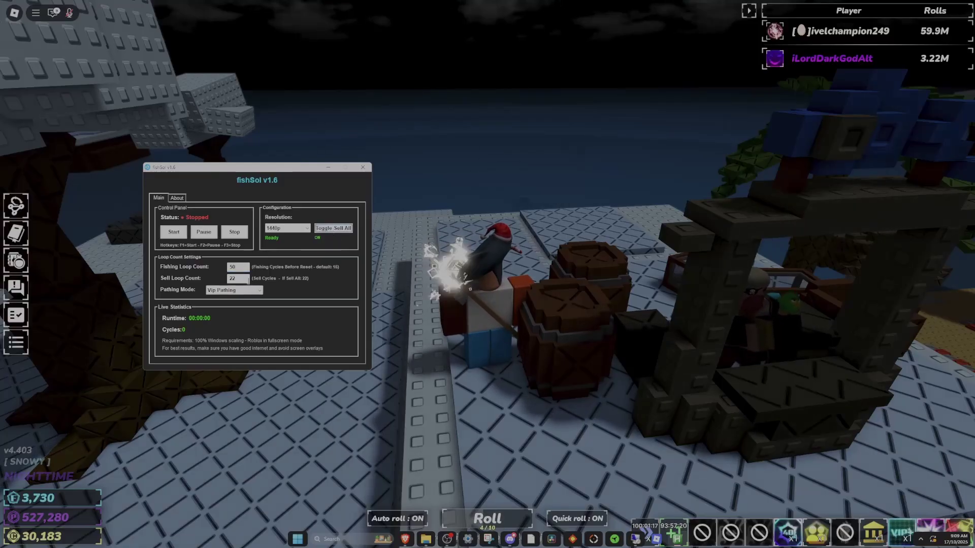
double_click(232, 278)
left_click(240, 279)
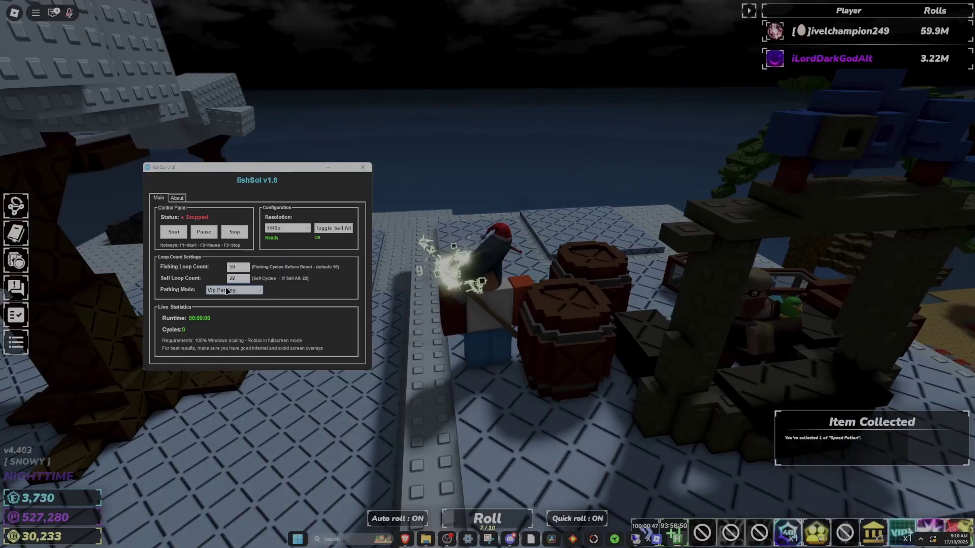
left_click(222, 292)
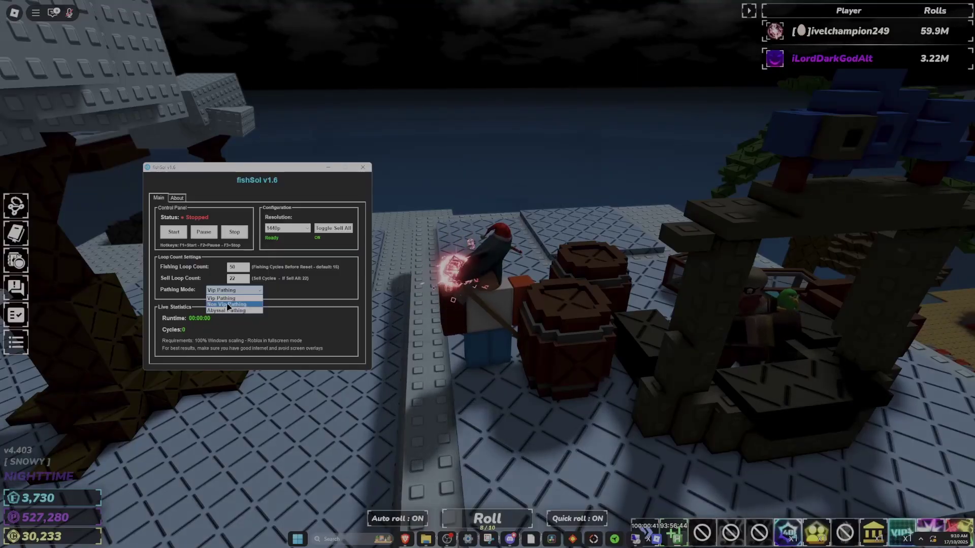
left_click(228, 305)
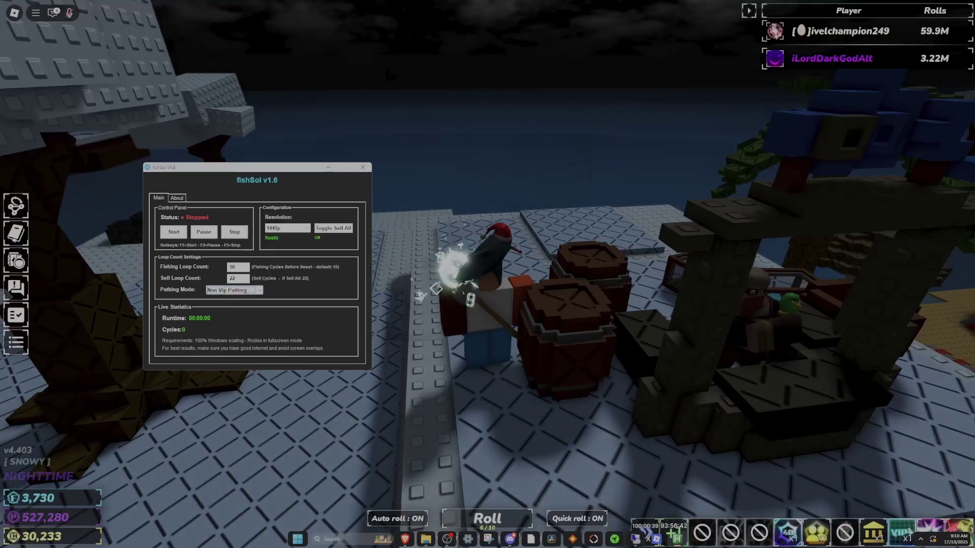
Return to the Roblox game and walk the character down to the snowy ground and back up to Captain Flarg's stall
key("F1")
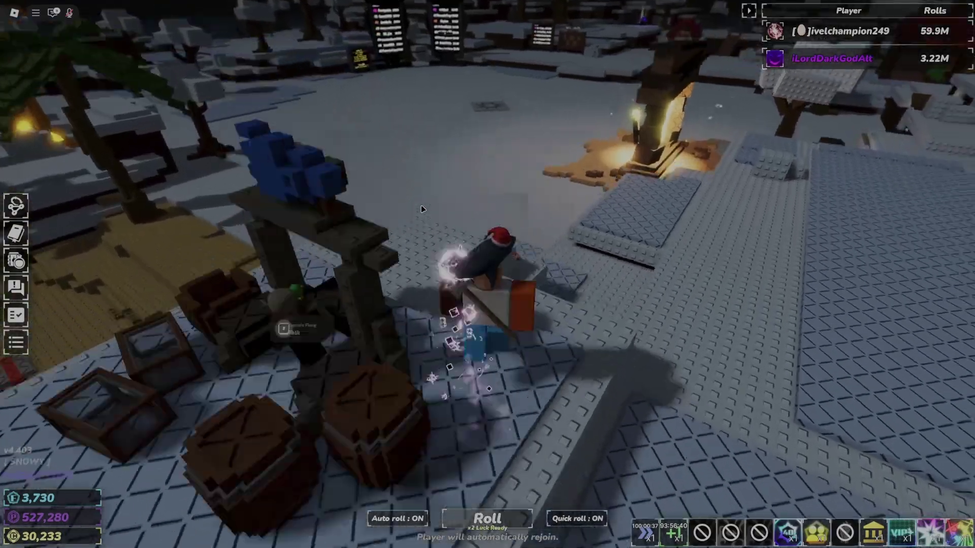
key("w")
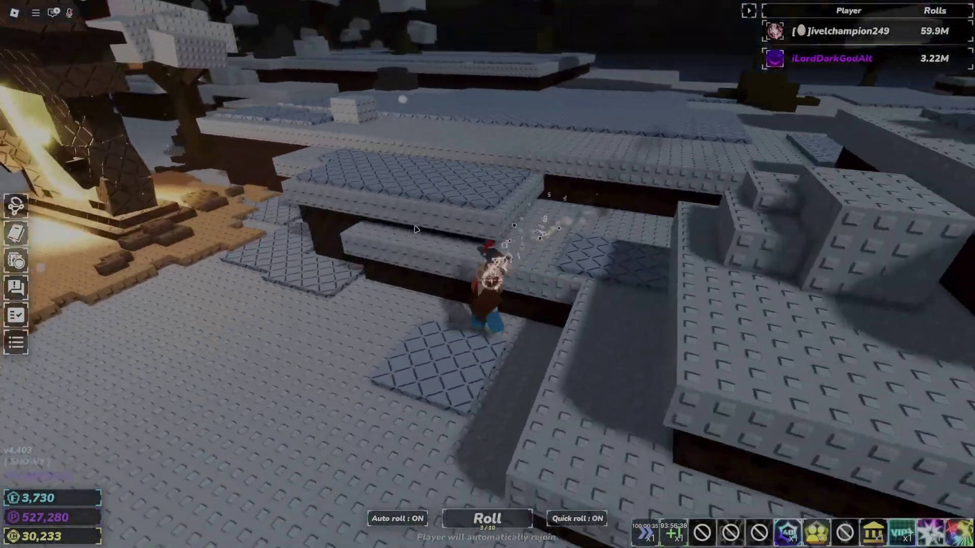
key("w")
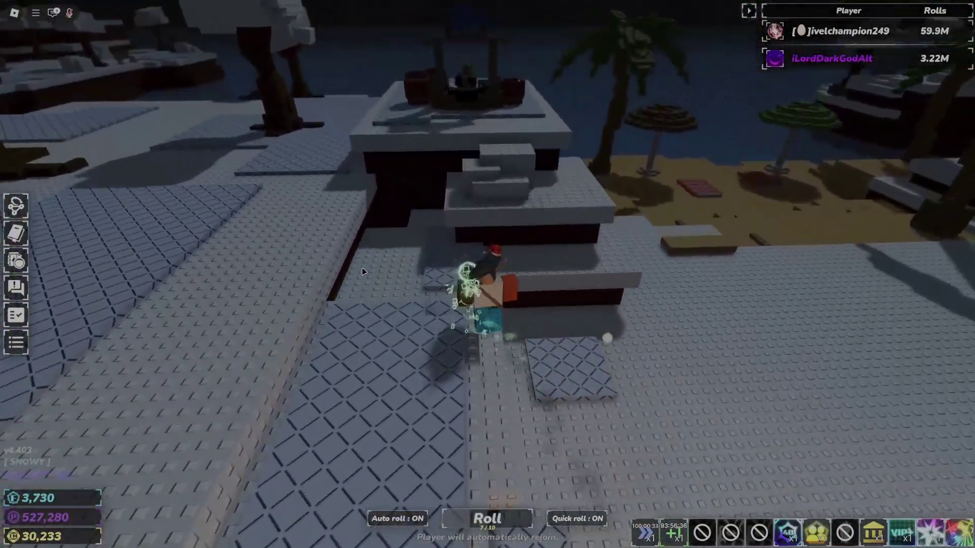
key("w")
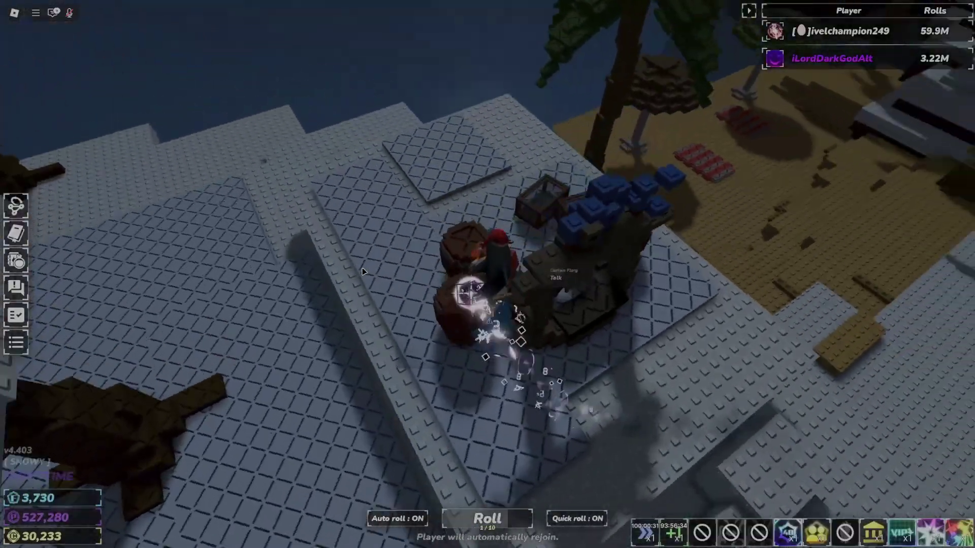
key("s")
Switch to fishSol v1.6, set the Pathing Mode to Abyssal Pathing, and return to the Roblox game
key("alt+Tab")
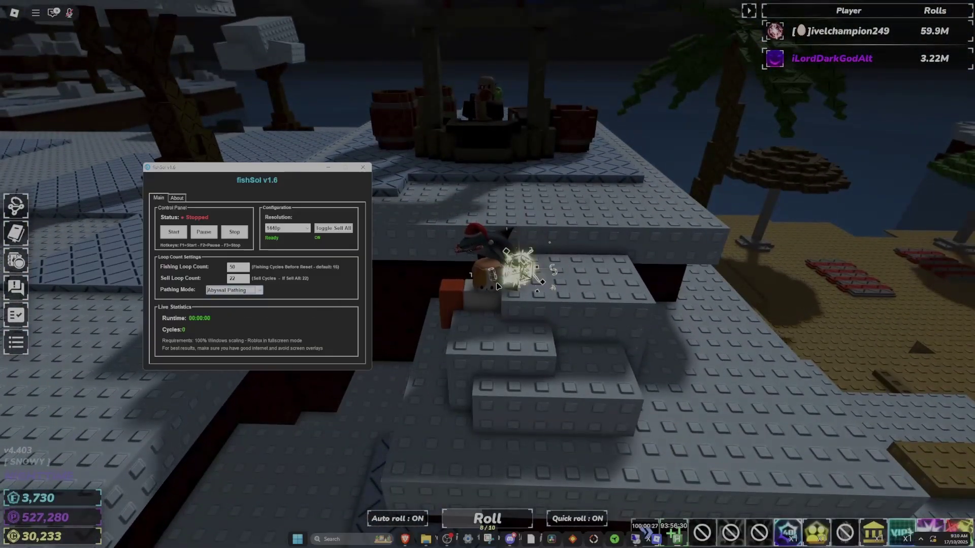
left_click(498, 287)
key("w")
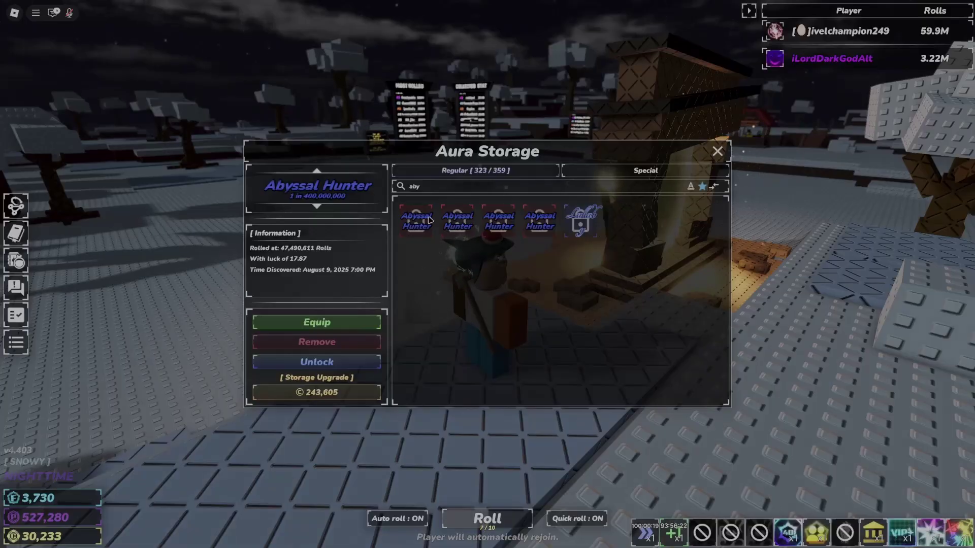
Equip the Abyssal Hunter aura from Aura Storage, unequip it again, and close the storage
left_click(341, 325)
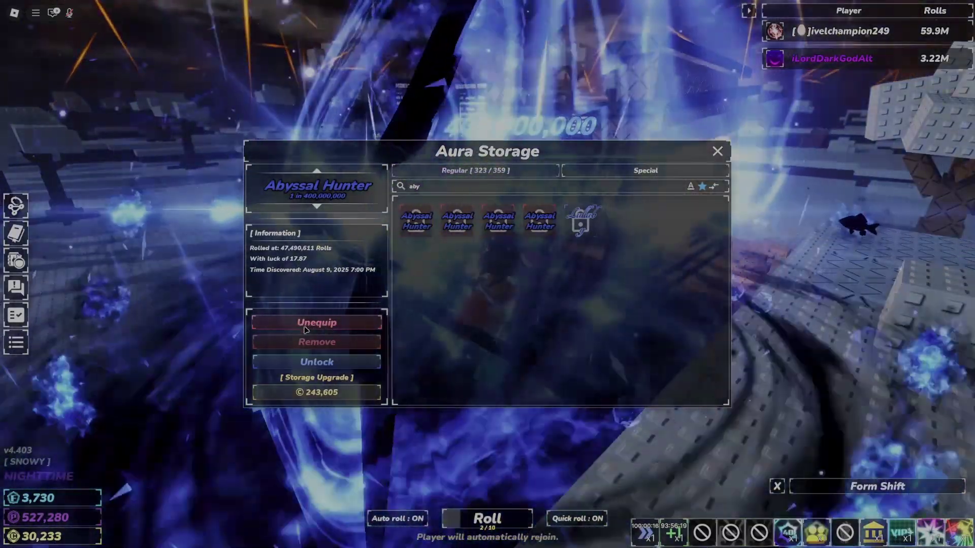
left_click(306, 327)
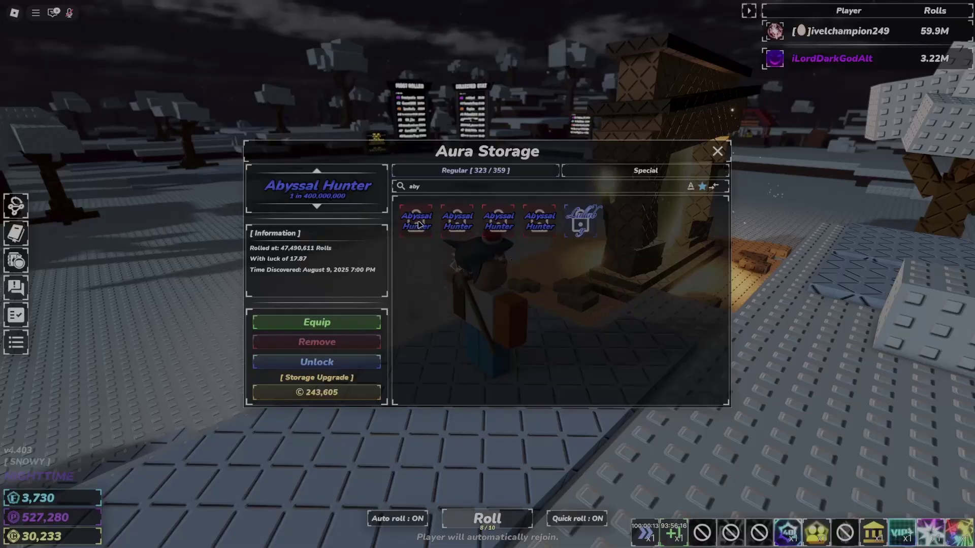
left_click(325, 324)
left_click(325, 324)
left_click(717, 151)
Walk the character from the ground near the glowing portal up to the barrels beside Captain Flarg's stall
right_click(597, 282)
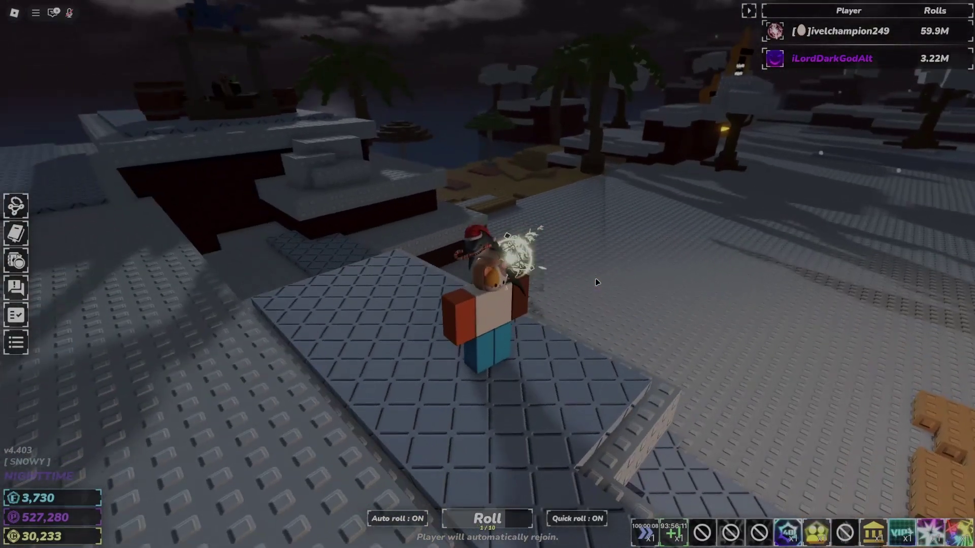
scroll(597, 282, "down", 5)
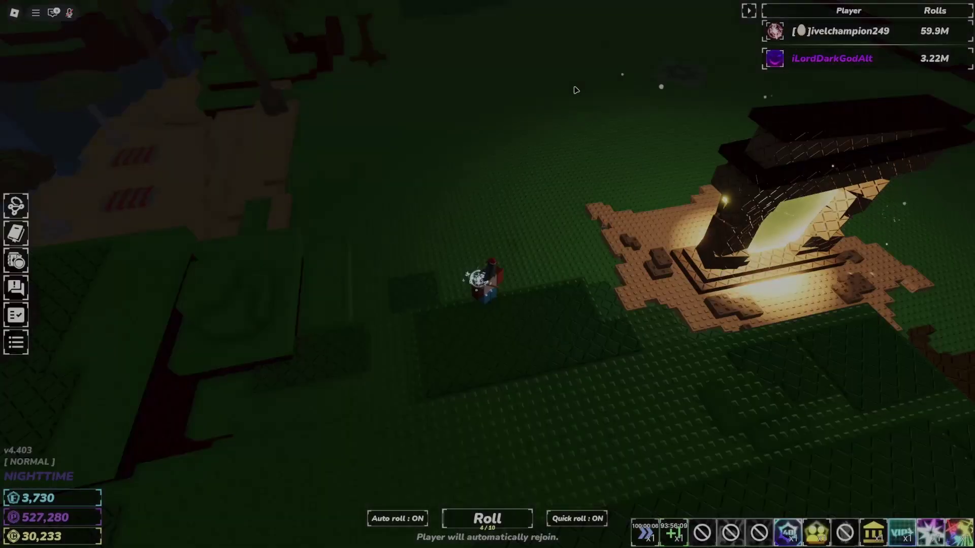
right_click(363, 325)
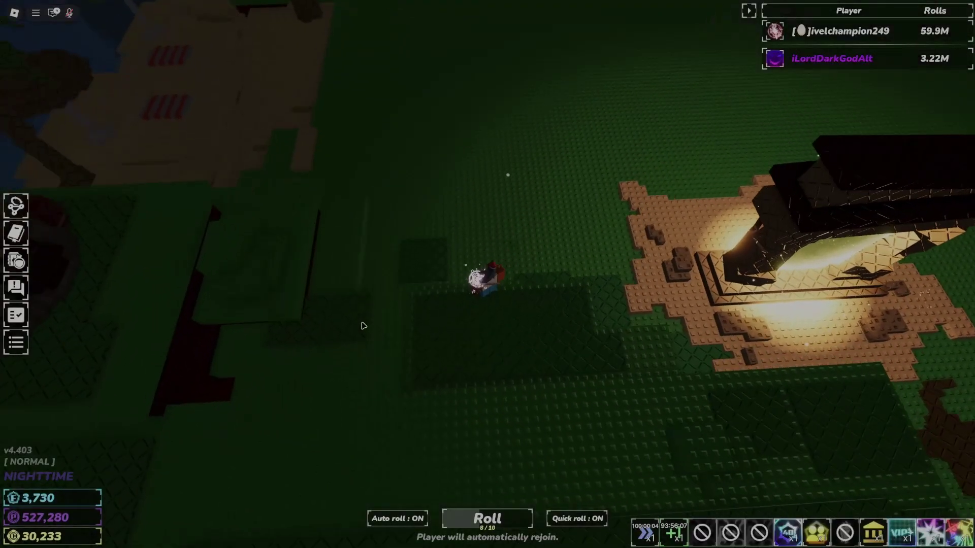
right_click(402, 408)
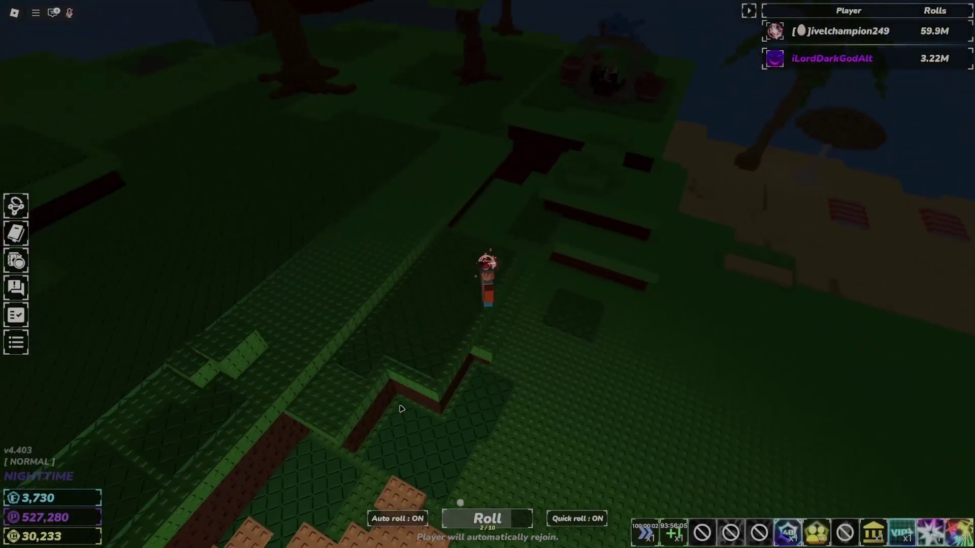
right_click(425, 409)
key("a")
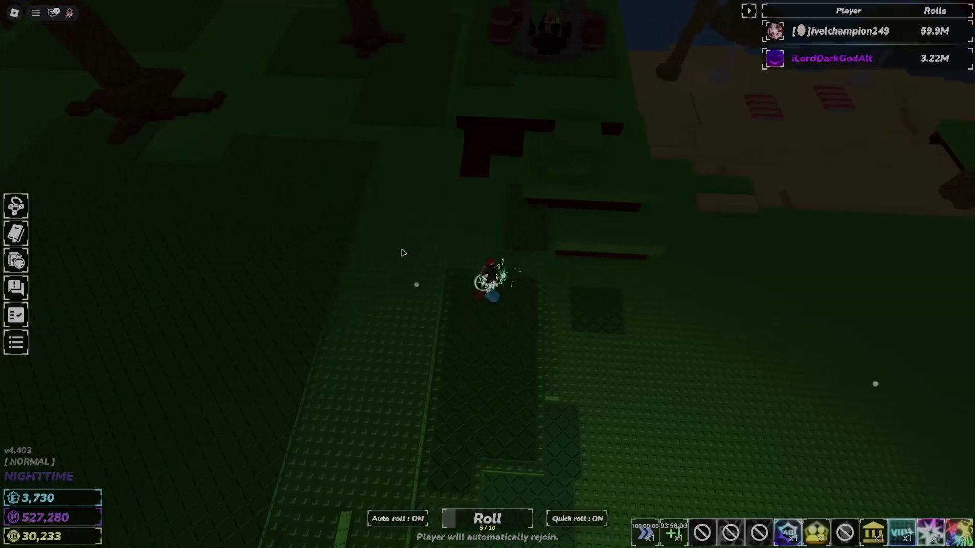
key("w")
key("d")
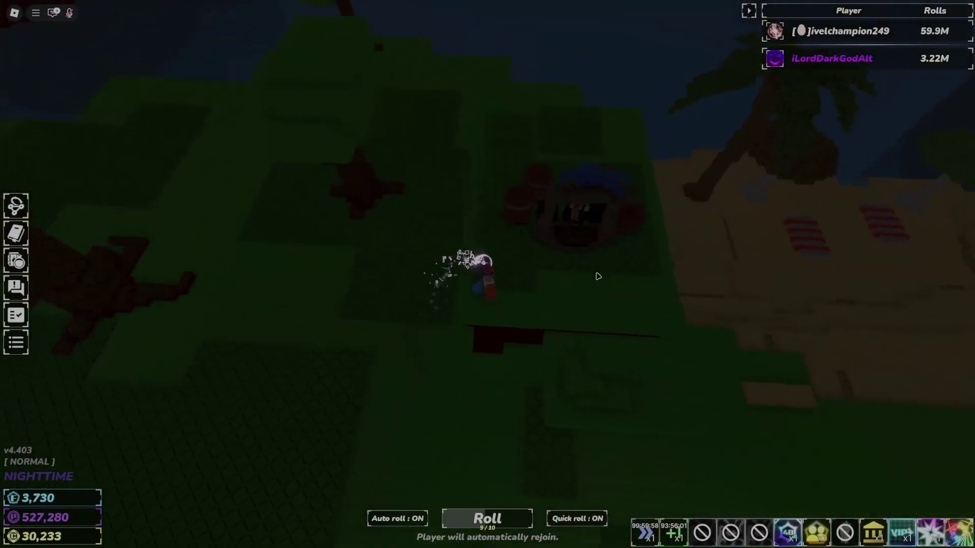
scroll(598, 276, "up", 2)
right_click(597, 275)
key("a")
key("w")
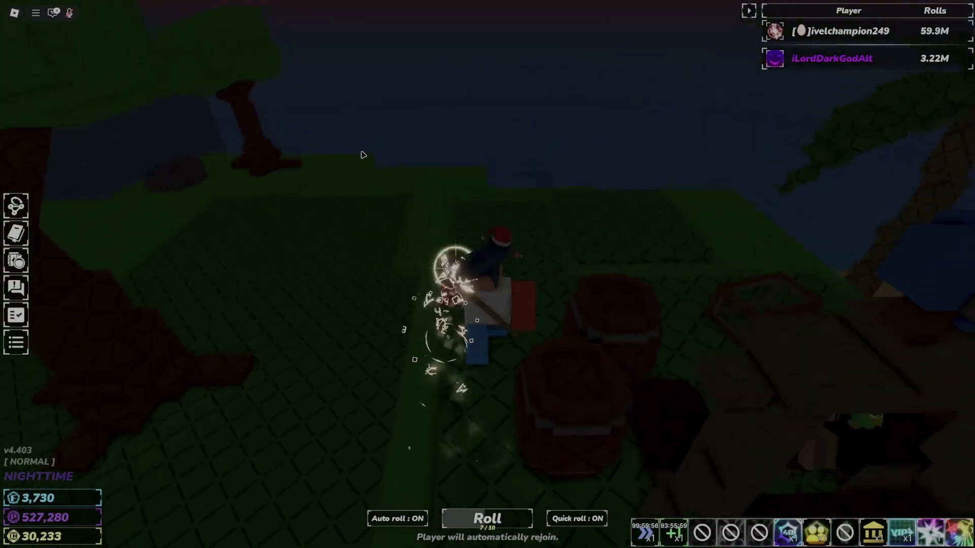
Walk the character in a loop around Captain Flarg's stall and the nearby trees, ending in front of the stall
right_click(403, 226)
key("w")
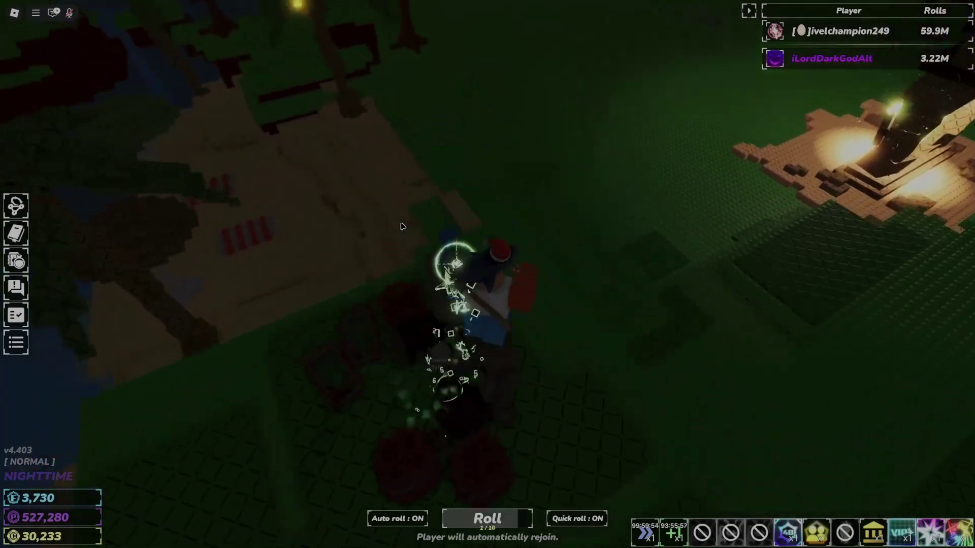
right_click(403, 227)
key("w")
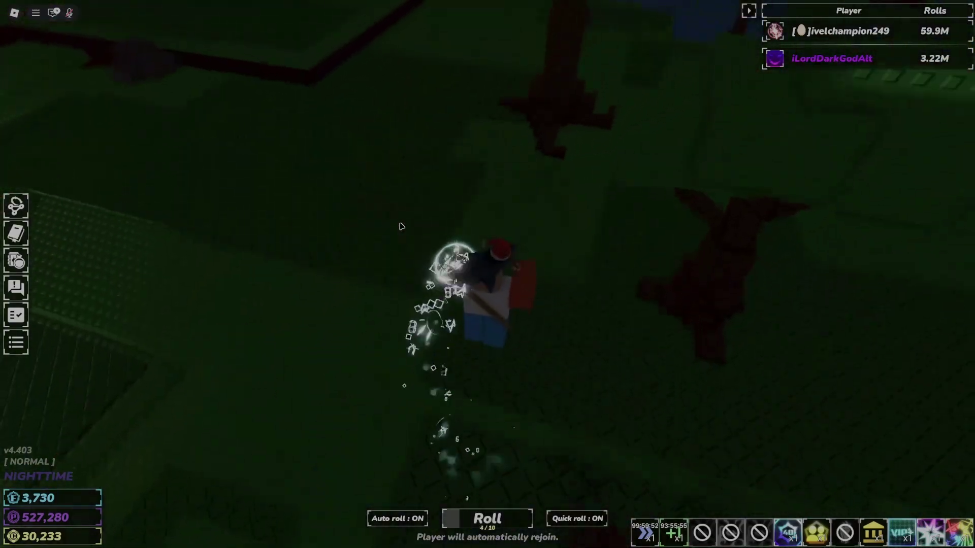
right_click(393, 226)
key("w")
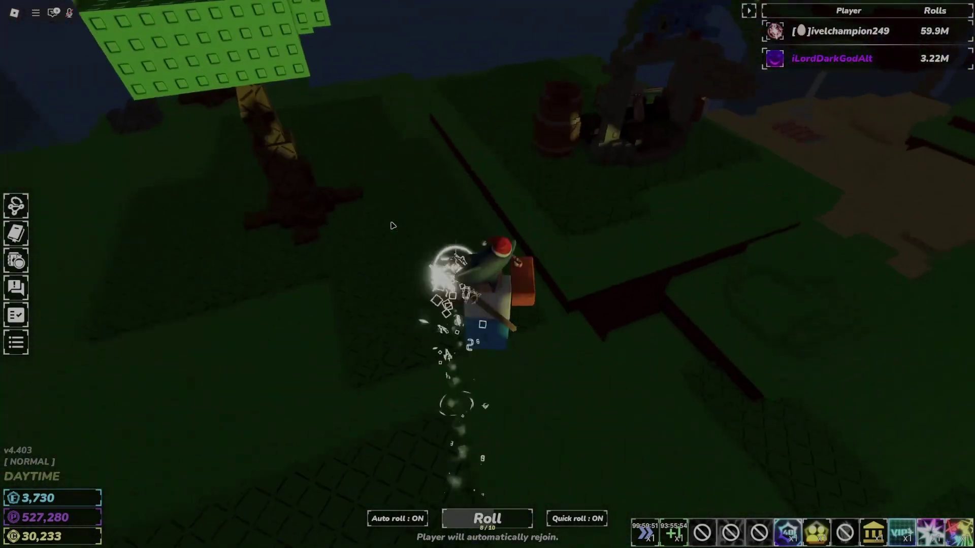
right_click(393, 225)
key("w")
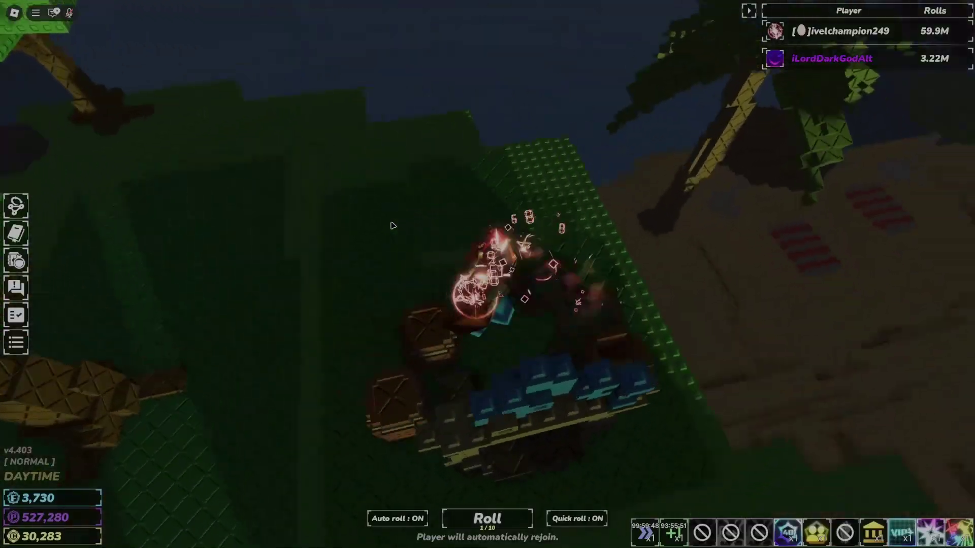
right_click(392, 225)
key("w")
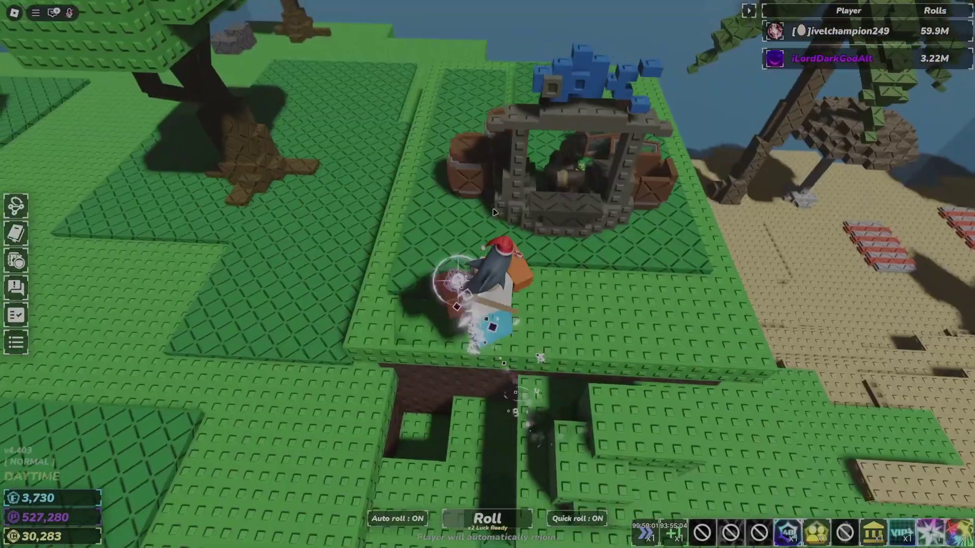
Approach Captain Flarg's stall, talk to him, and skip through his greeting
right_click(495, 213)
key("w")
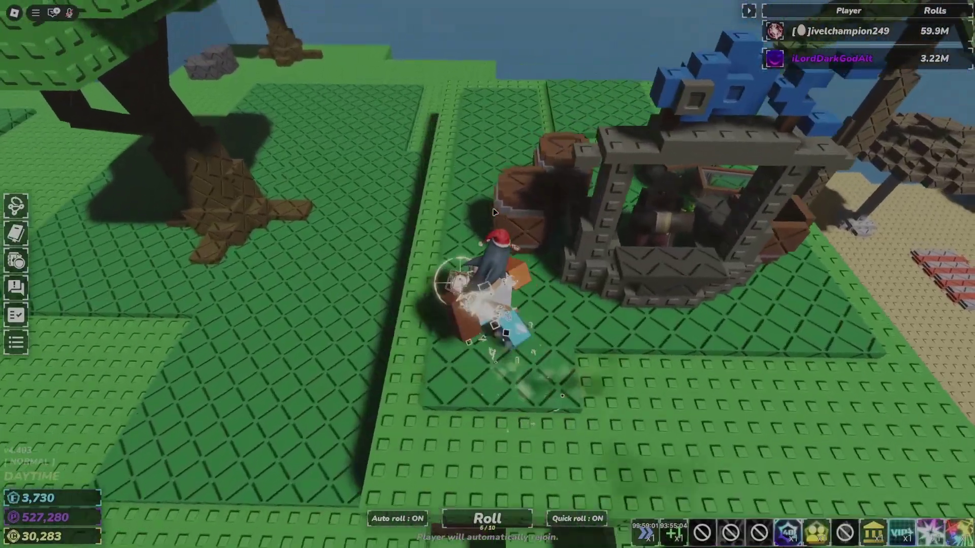
key("e")
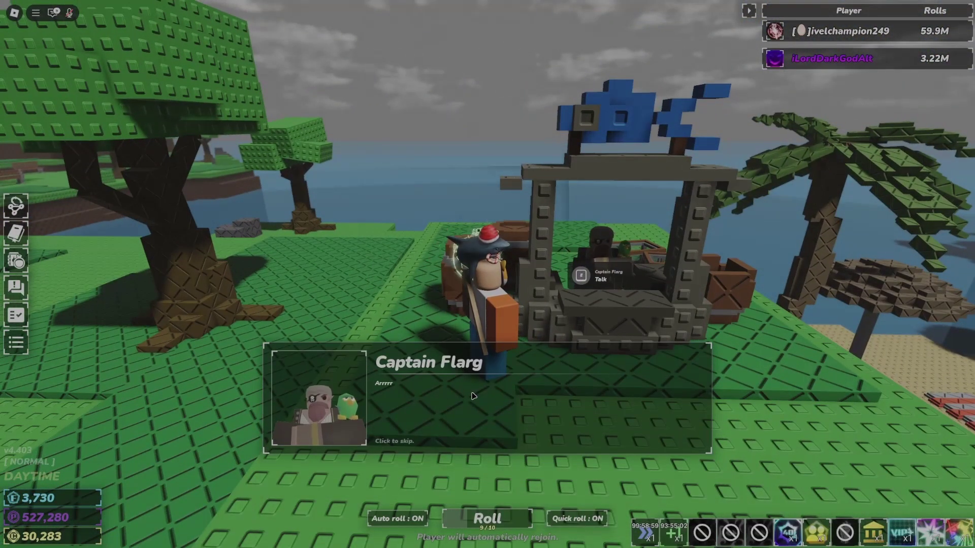
left_click(473, 396)
Walk the character past the stall to the fishing spot at the island's edge and leave Captain Flarg's dialogue
key("w")
right_click(466, 296)
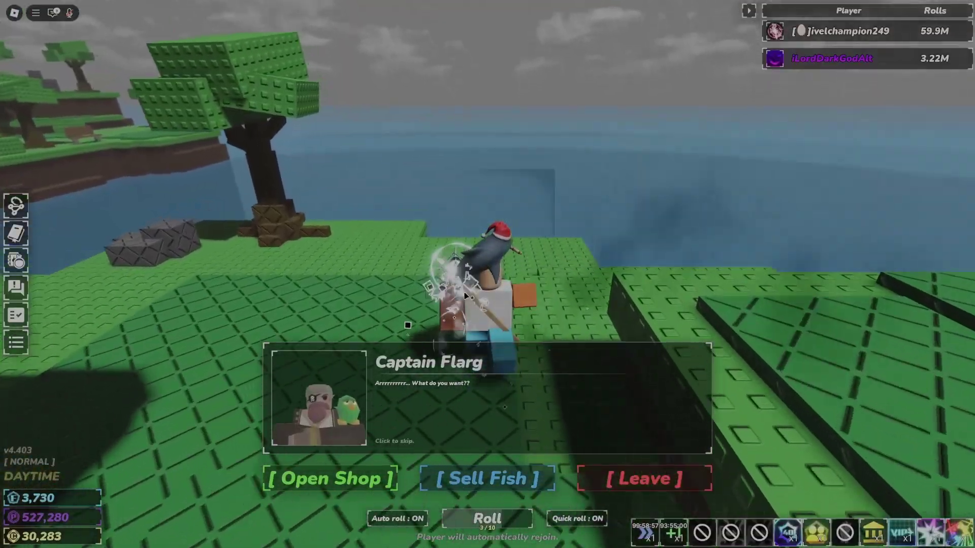
key("w")
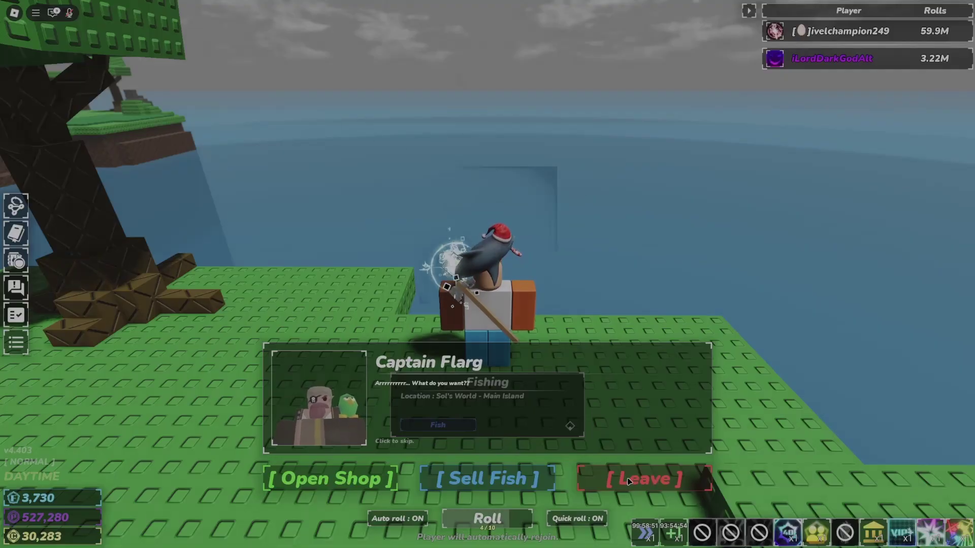
left_click(605, 466)
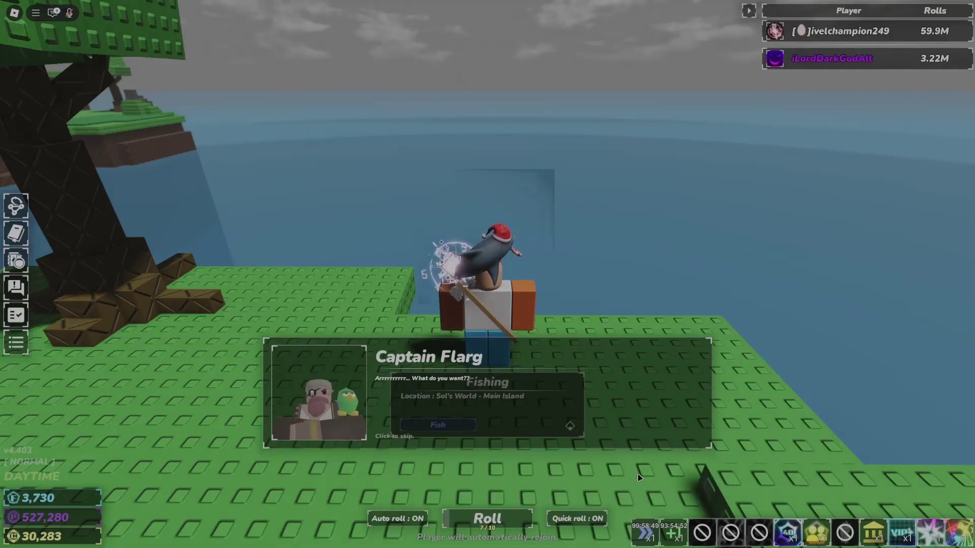